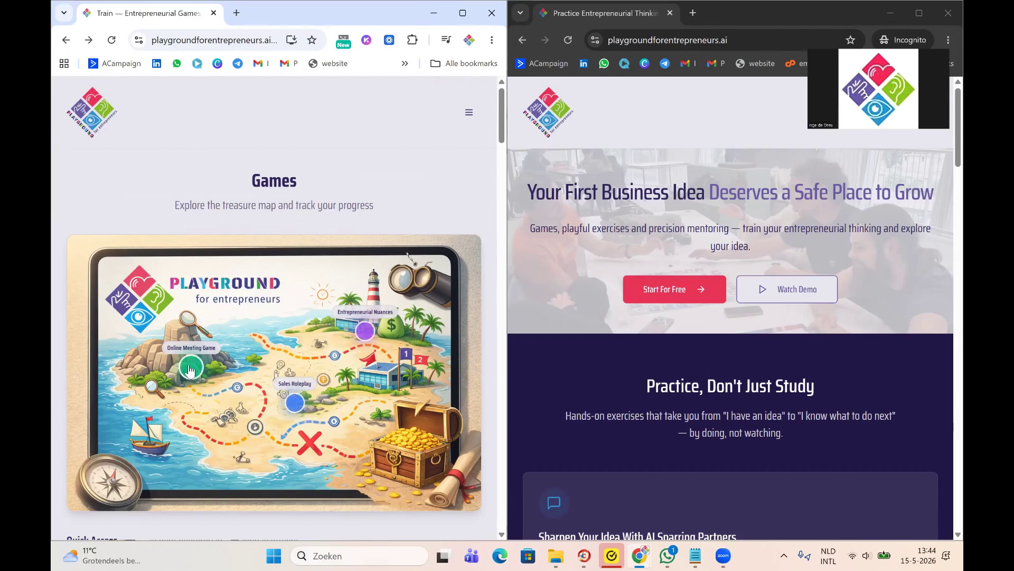
Open the Online Meeting Game from the treasure map and create a new game to get its join code
click(190, 370)
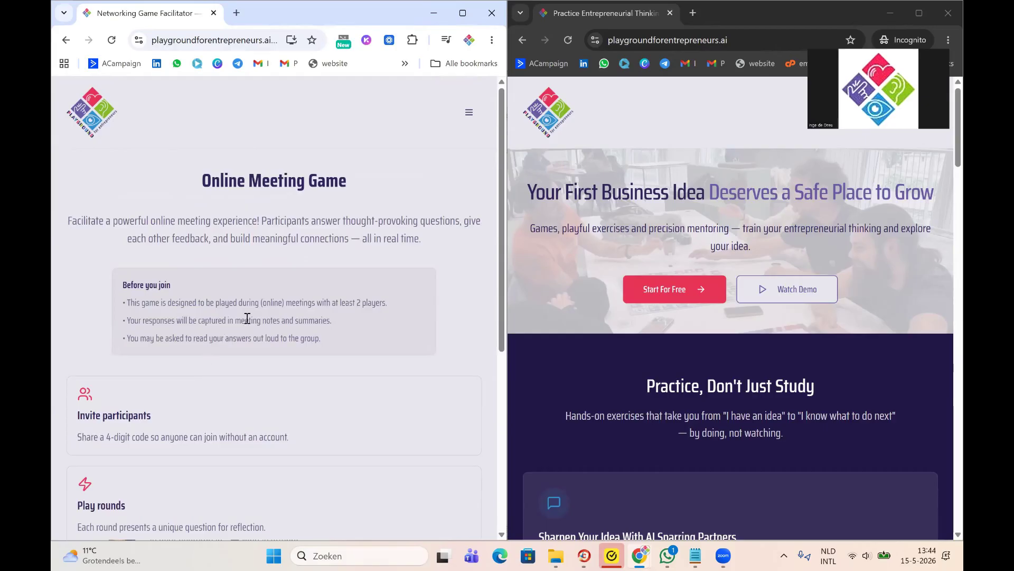
scroll(243, 393, down, 1)
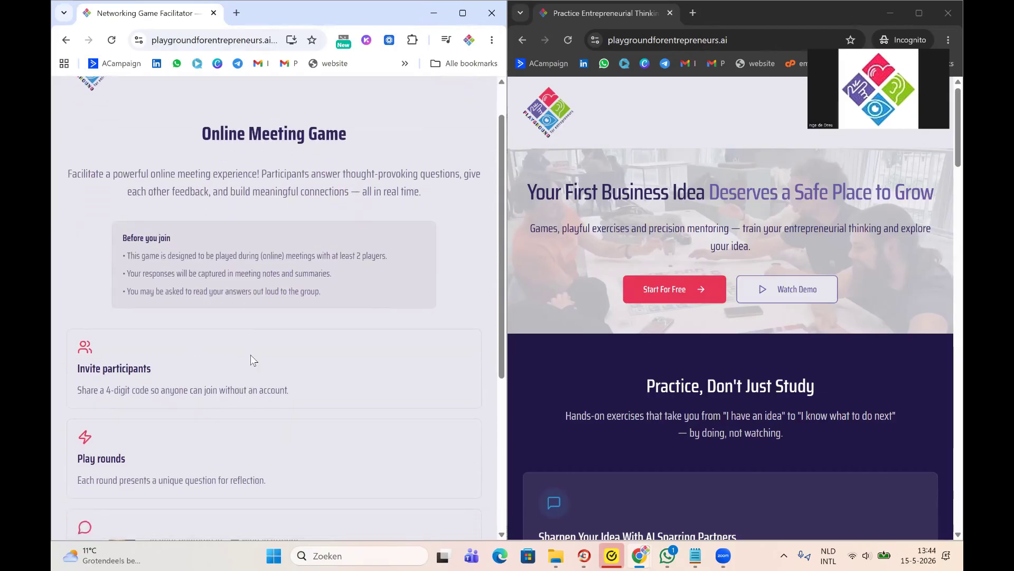
scroll(252, 359, down, 1)
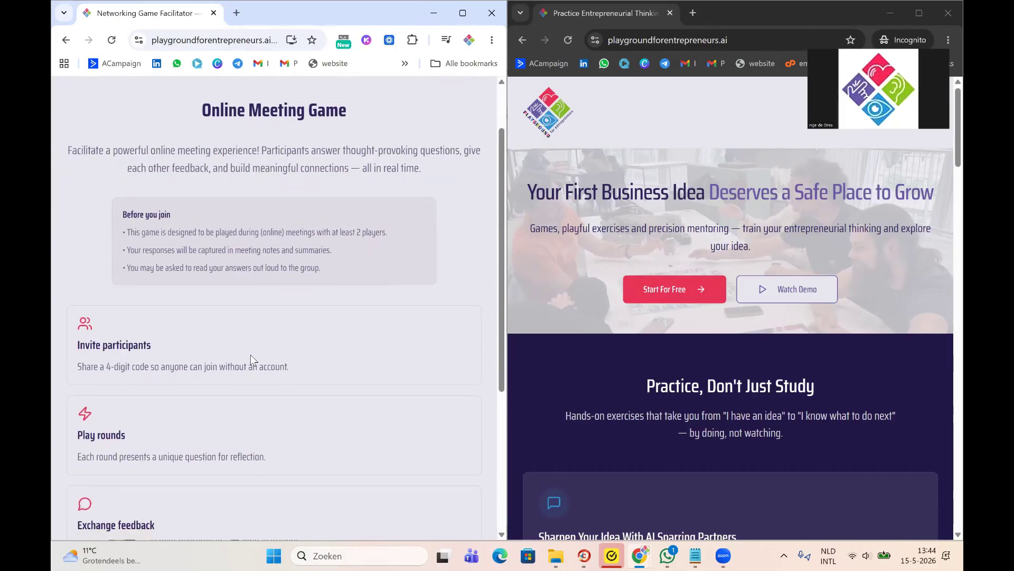
scroll(250, 354, down, 2)
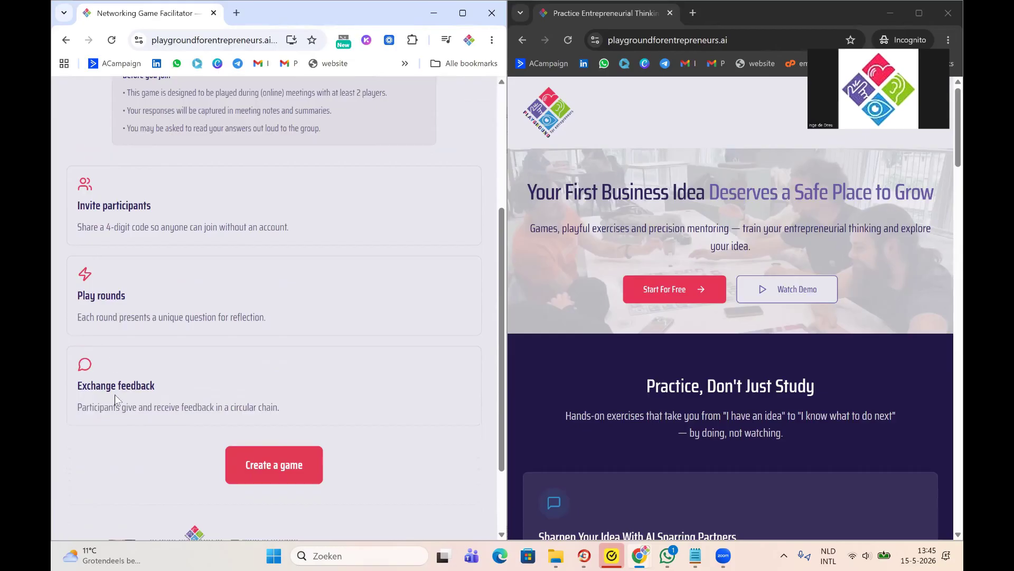
click(290, 470)
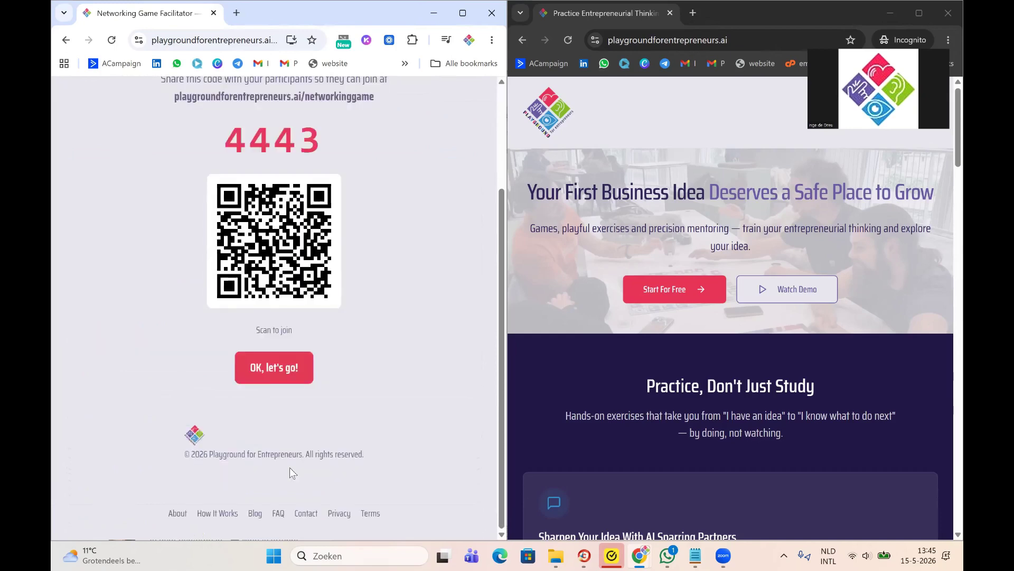
scroll(289, 467, up, 1)
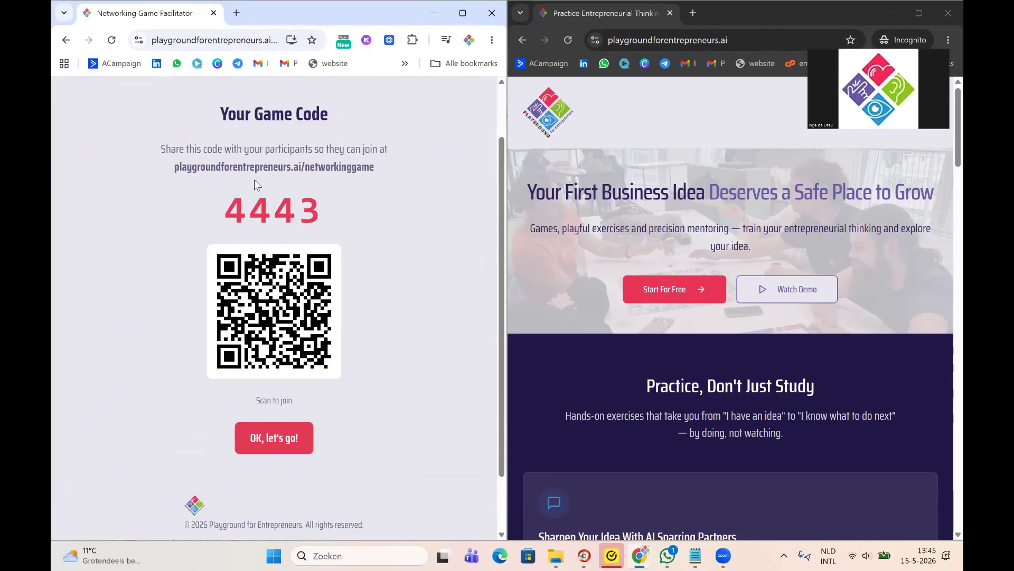
Open playgroundforentrepreneurs.ai/networkinggame in the incognito window as the participant
click(619, 81)
key(ctrl+l)
key(Right)
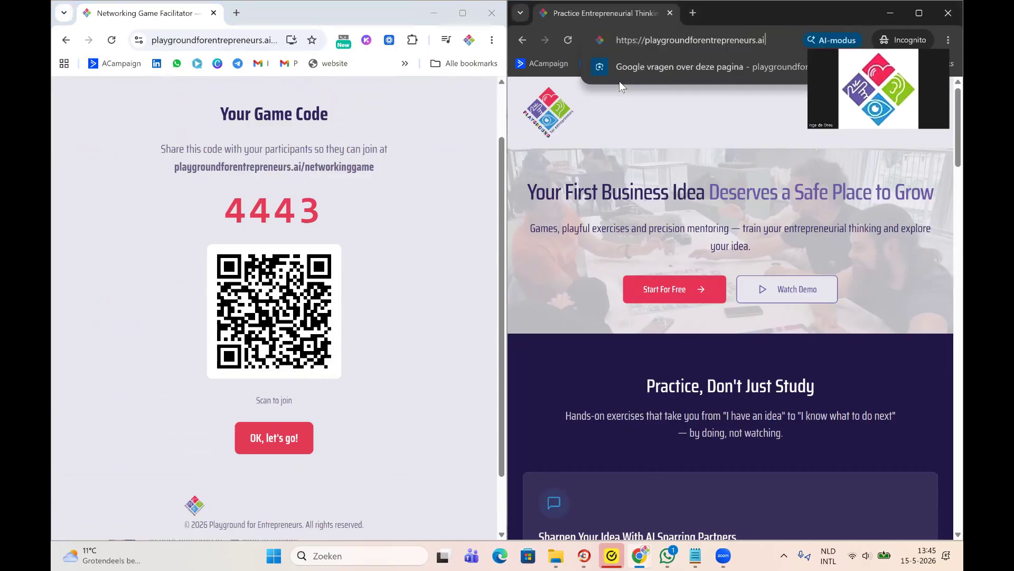
text(/net)
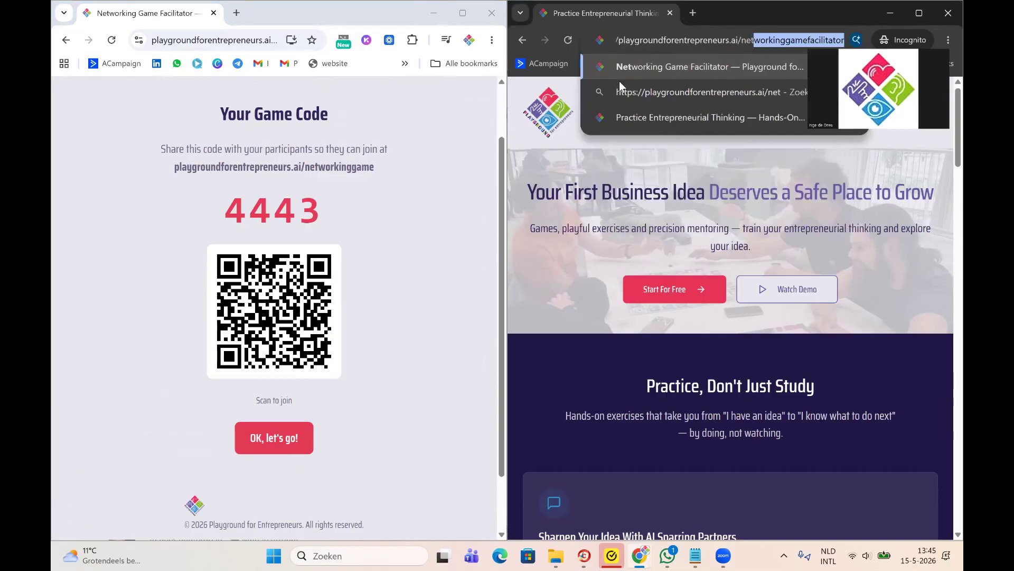
text(working)
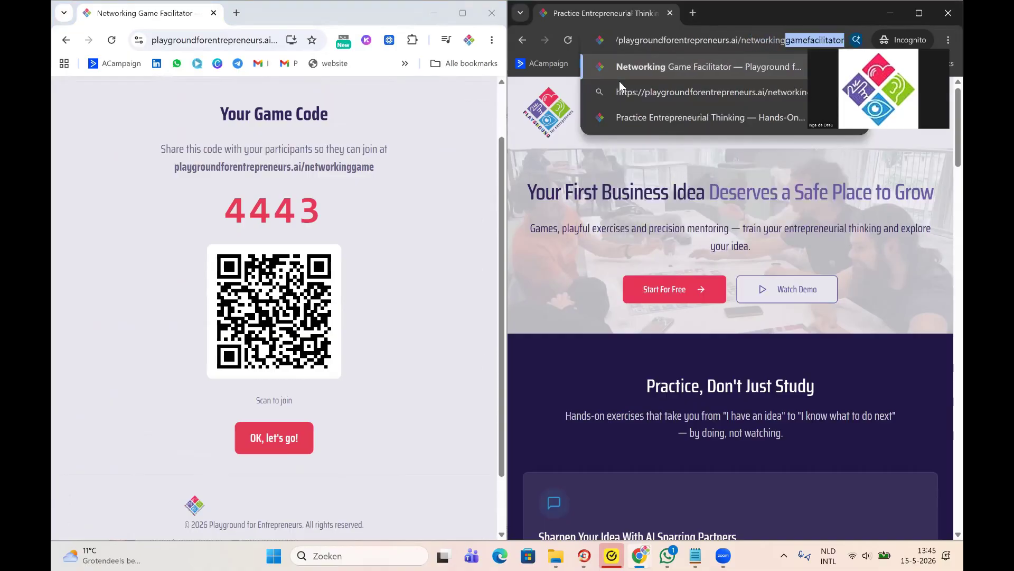
text(game)
key(Delete)
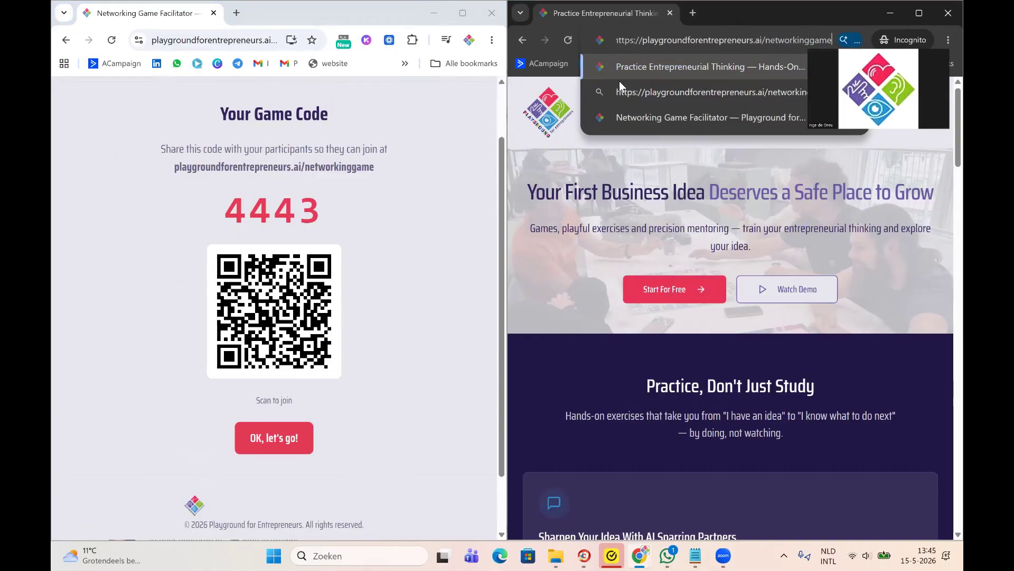
key(Return)
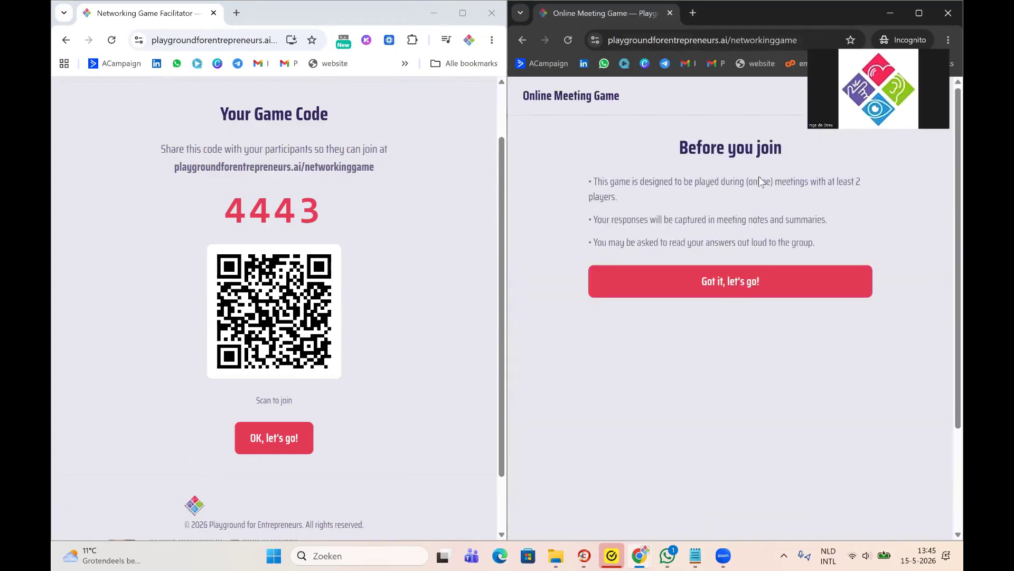
Accept the pre-join notes and join the game with the facilitator's four-digit game code and the participant's first name
click(730, 293)
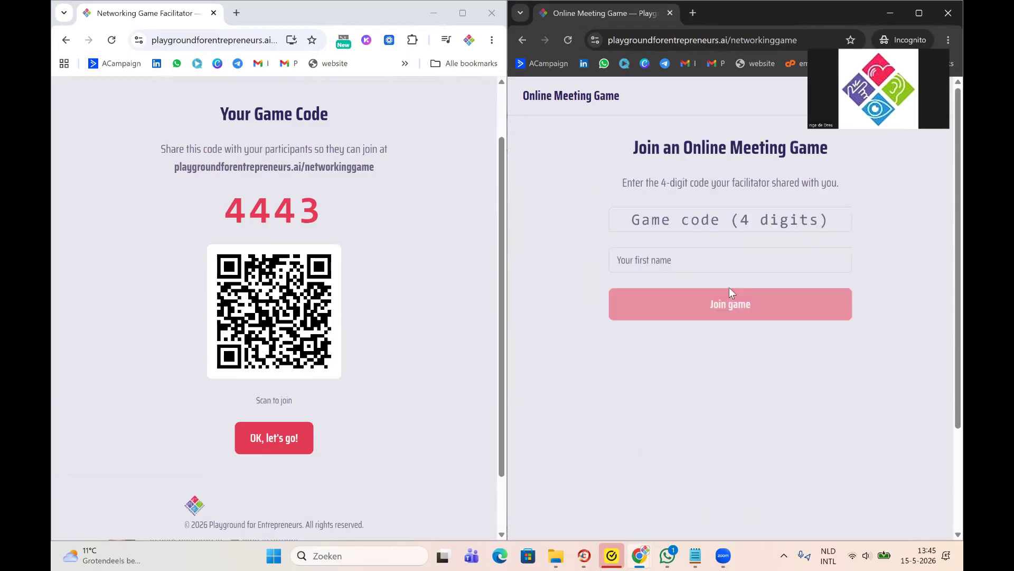
click(683, 222)
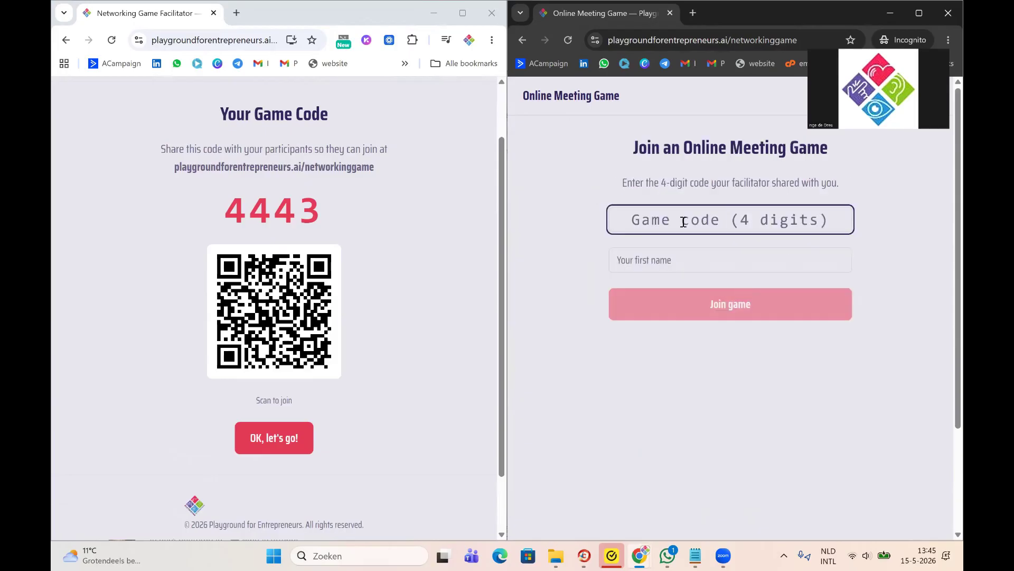
text(4443)
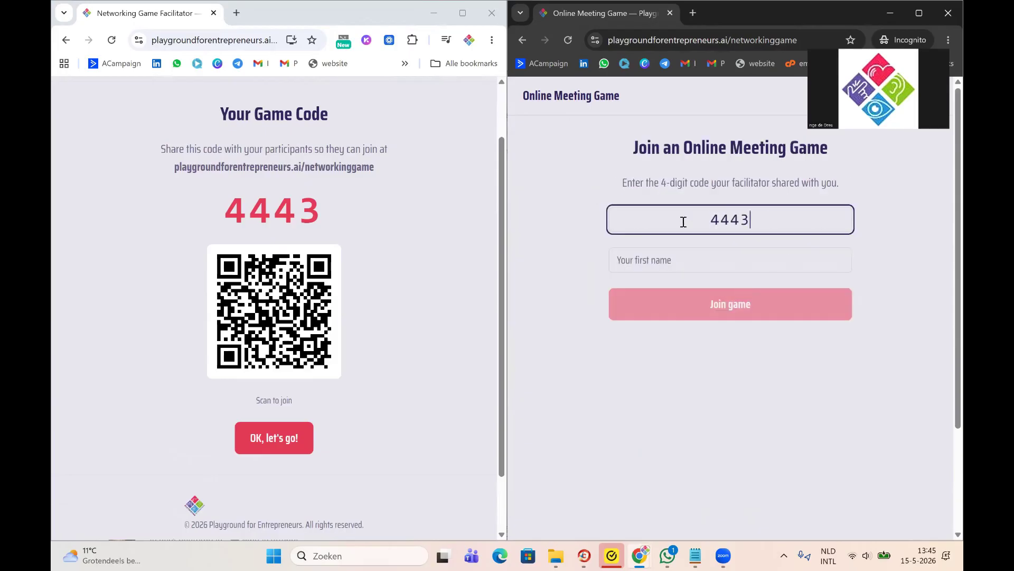
click(685, 264)
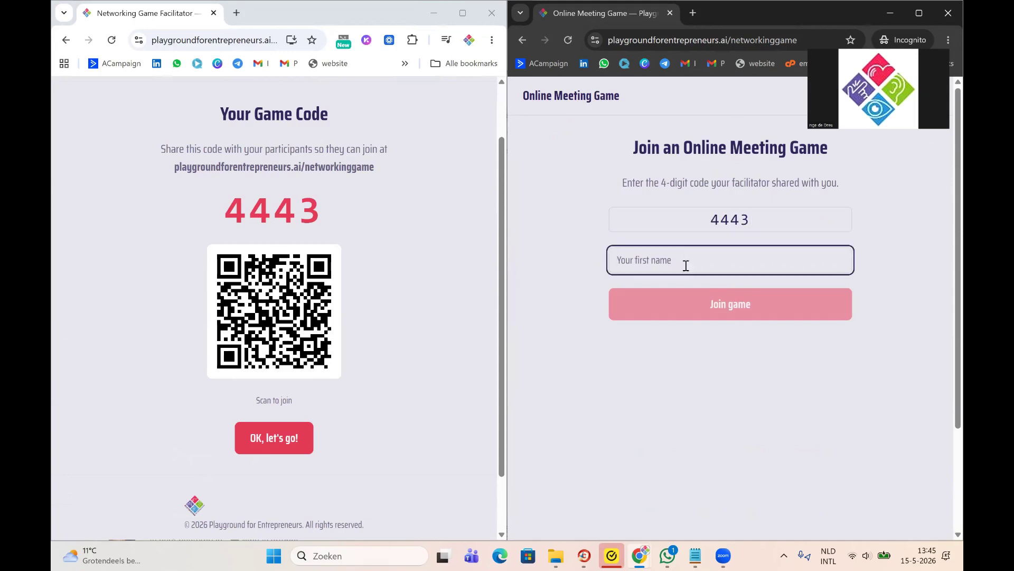
text(Inge)
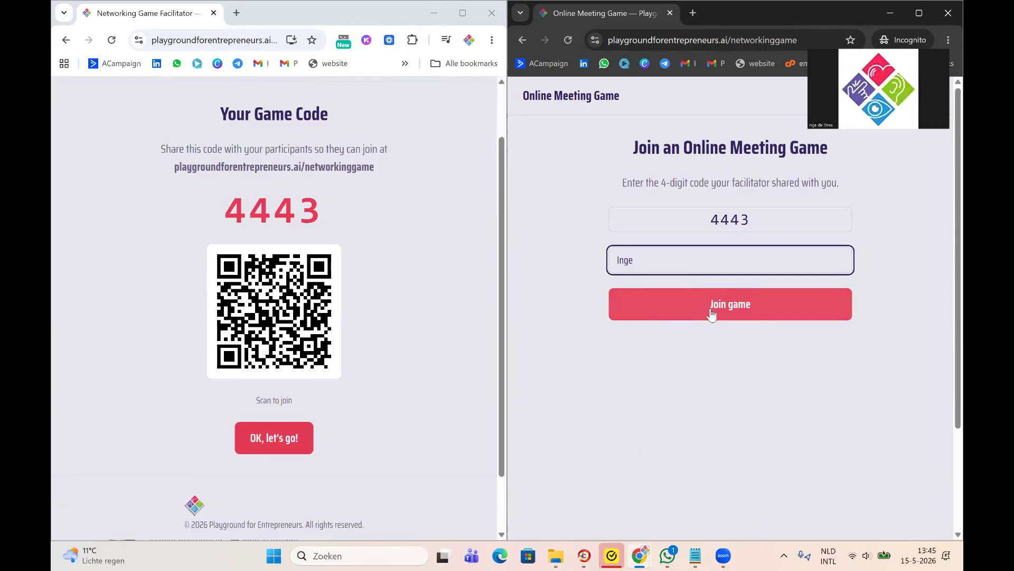
click(711, 310)
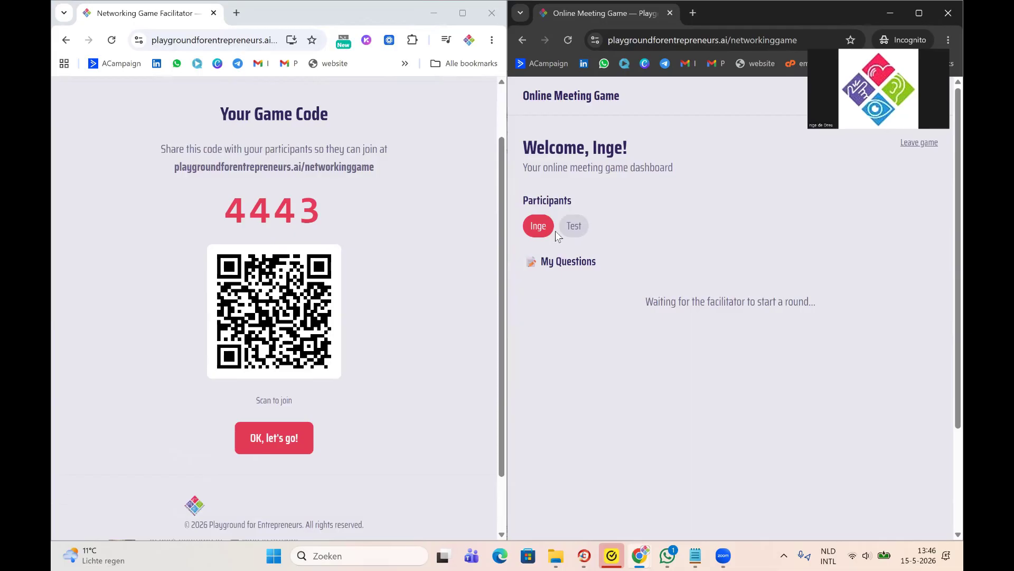
Proceed from the game code page to the facilitator dashboard and start the first round
click(269, 444)
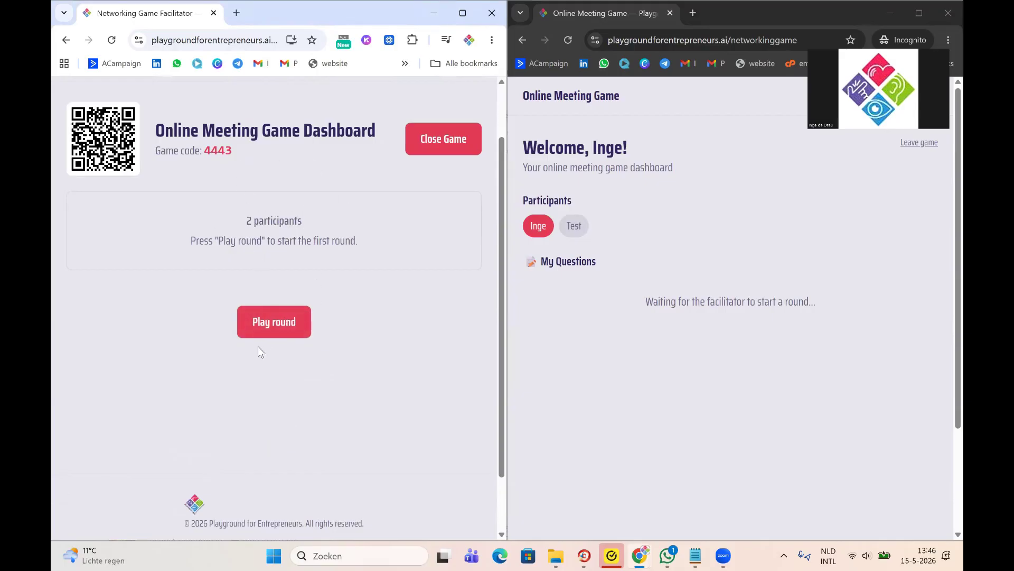
click(288, 320)
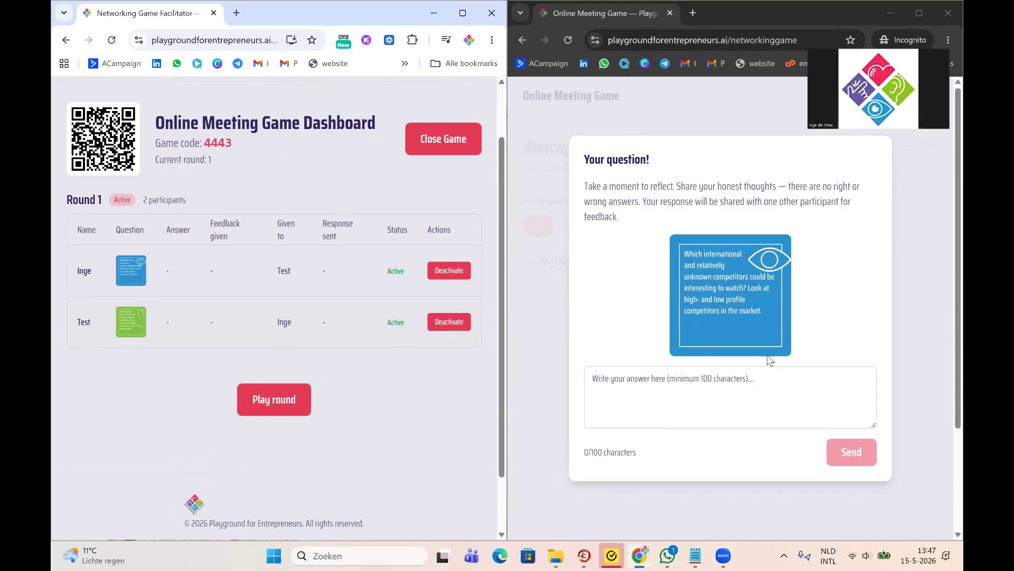
Submit a participant answer saying the known competitors treat the issue differently and the business stands out in its own way, and acknowledge the speaking prompt
click(711, 395)
text(I am aware of a couple of competitors, but they treat the issue very different from what I do. I am very differentiated and can make sure I stand out in my own way.)
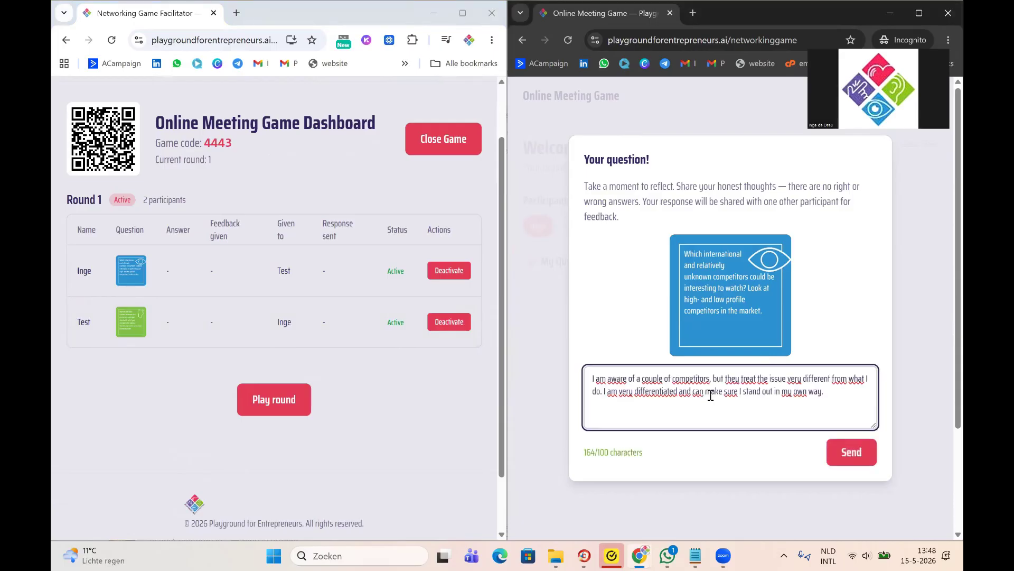
click(835, 454)
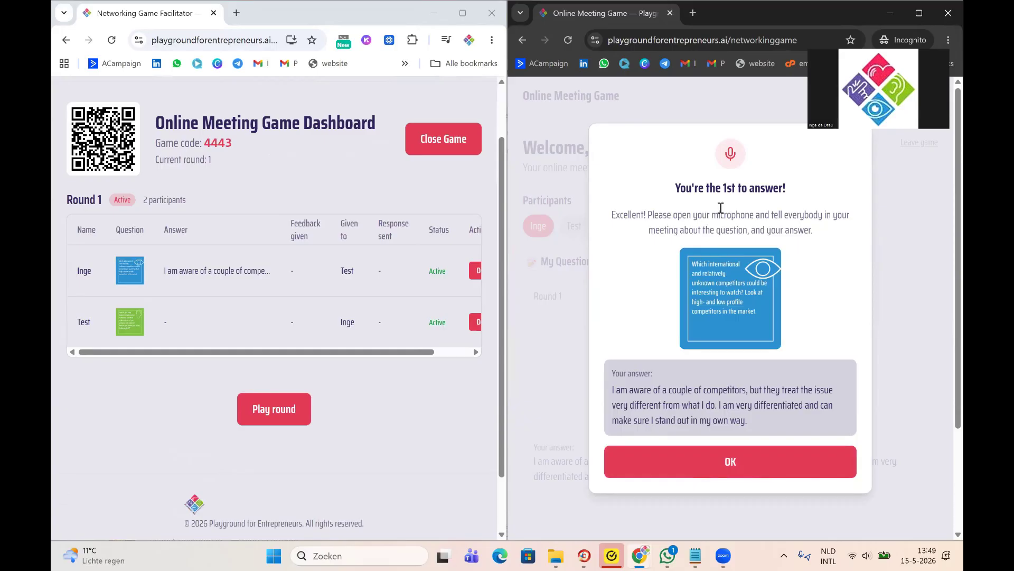
click(736, 463)
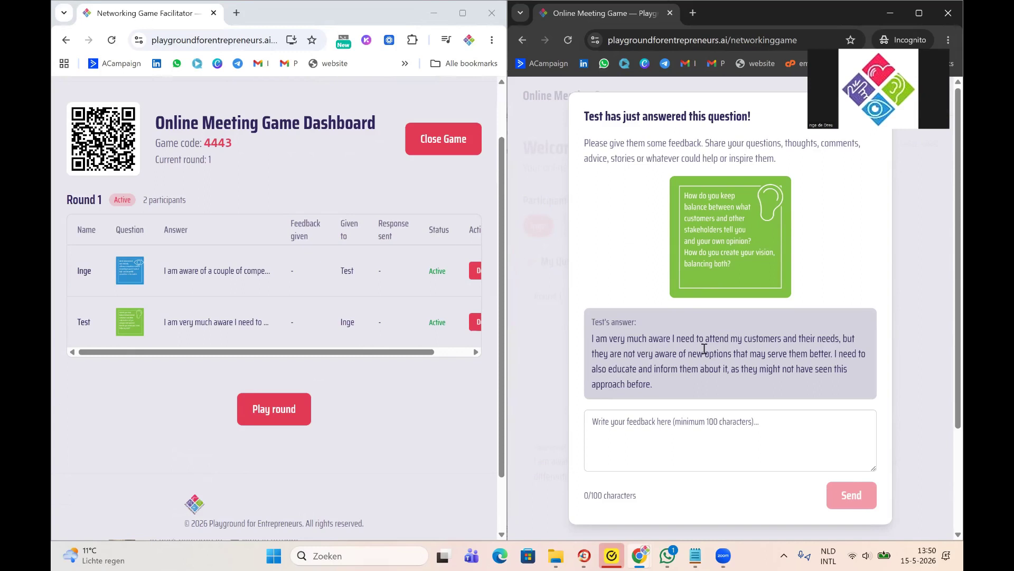
Send feedback on Test's answer suggesting tutorials, informative articles and enthusiastic ambassadors to build community, and acknowledge the prompt to share it aloud
click(695, 452)
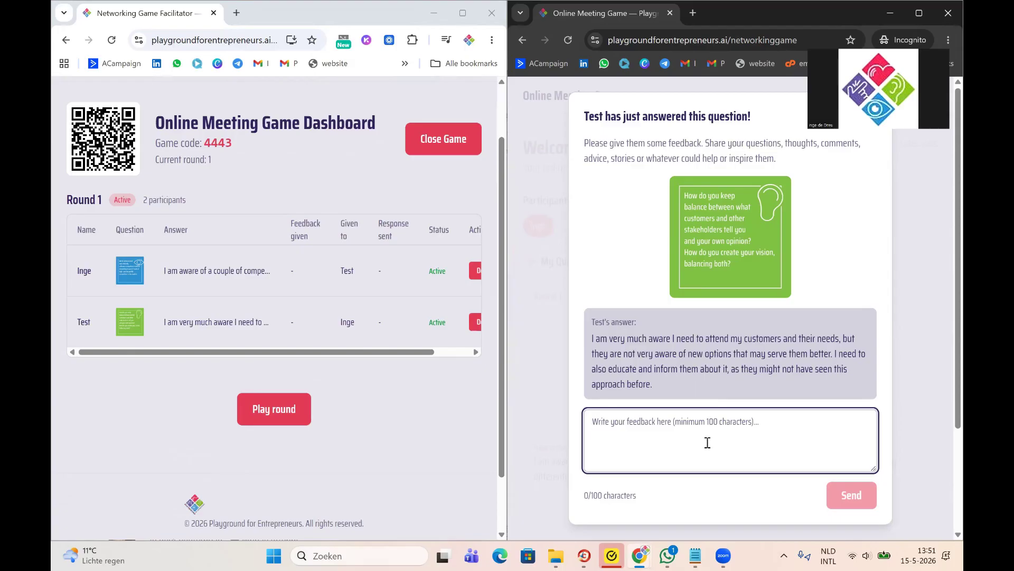
text(Sounds good! I have seen some examples of this, like tutorials on youtube or informative articles. But maybe the best way to do this is to set the example, get some enthousiastic people to join and become ambassadors - its all about creating community and giving people a chance to shine.)
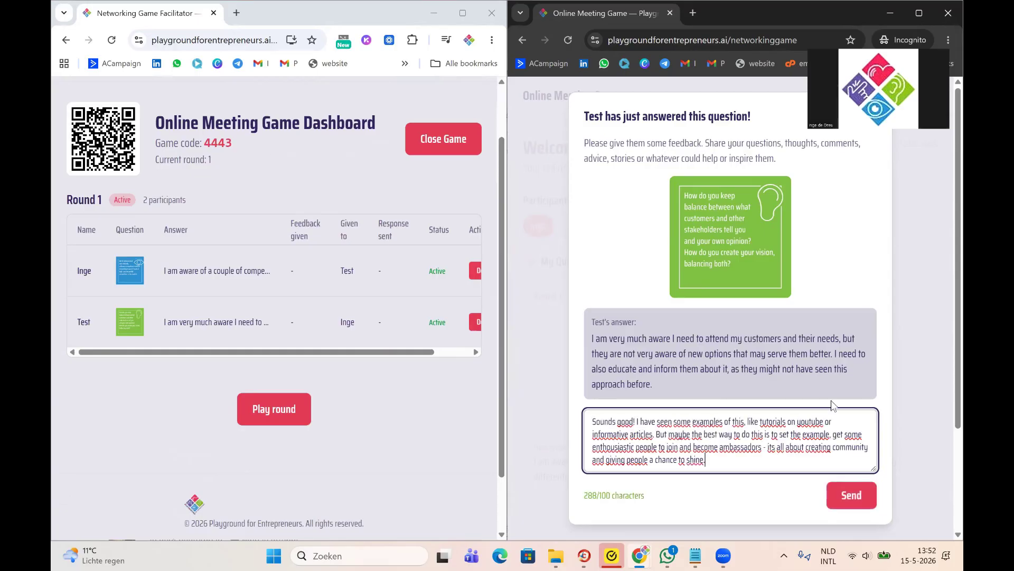
click(847, 495)
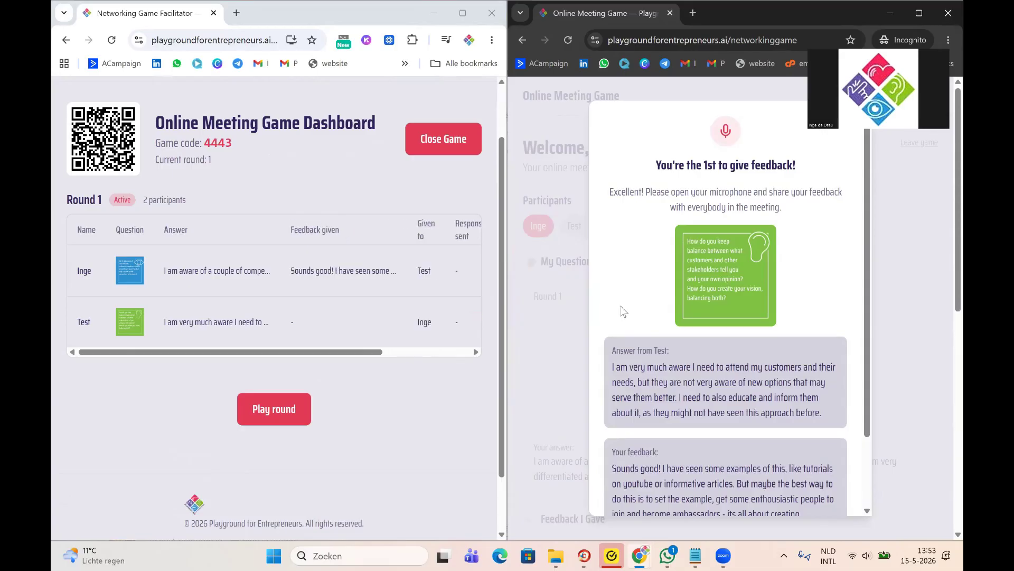
scroll(607, 261, down, 2)
scroll(607, 261, up, 2)
scroll(610, 266, down, 2)
scroll(607, 261, down, 1)
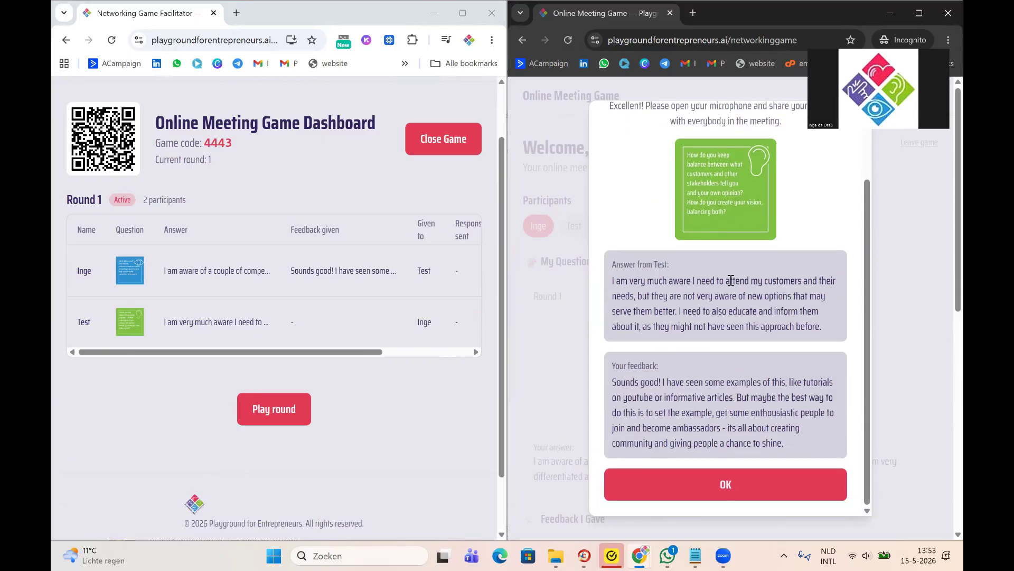
click(745, 498)
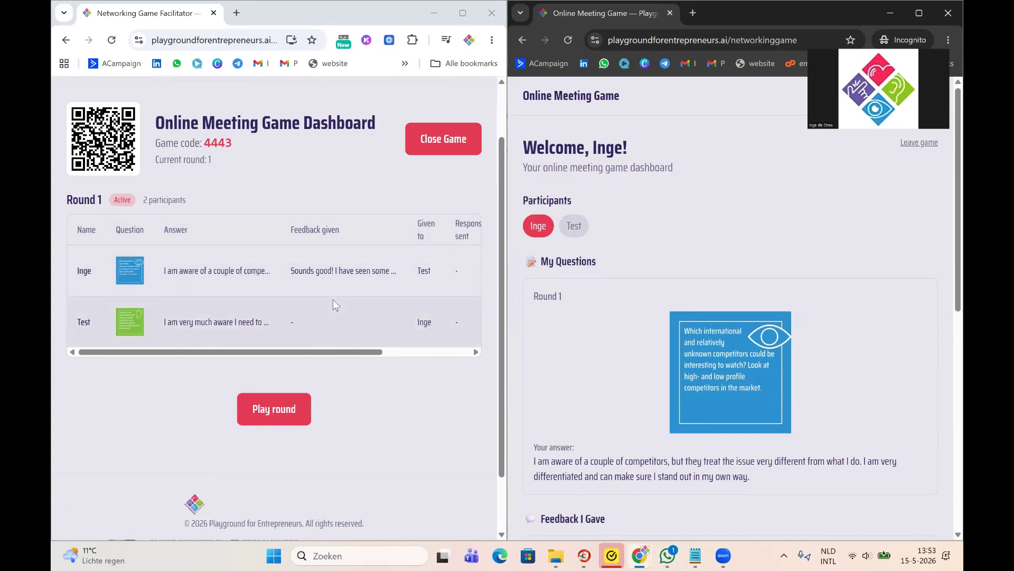
Check the round 1 table on the facilitator dashboard and reply "Thank you!" to Test's feedback as the participant
scroll(334, 299, right, 3)
scroll(334, 299, left, 3)
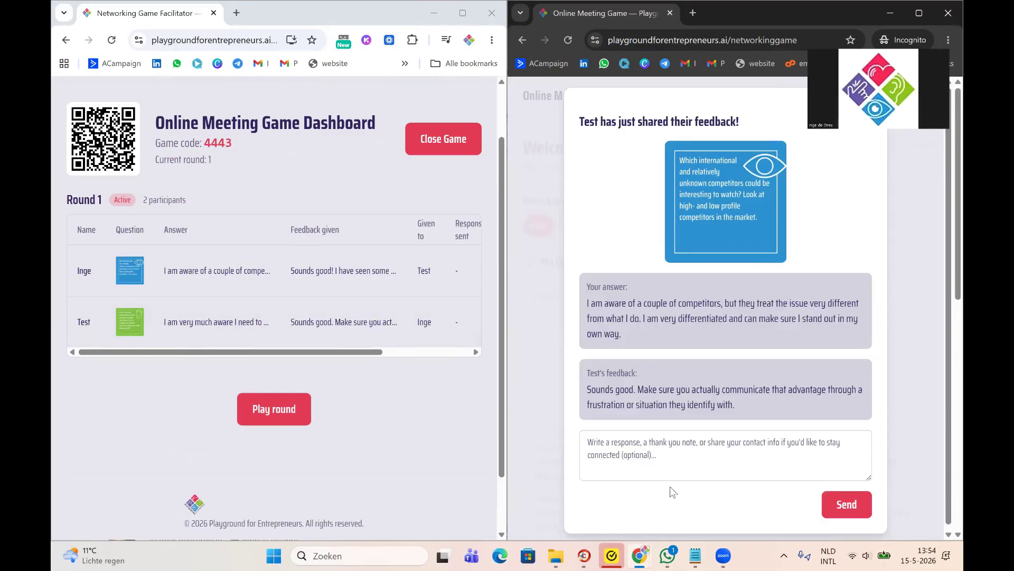
click(699, 464)
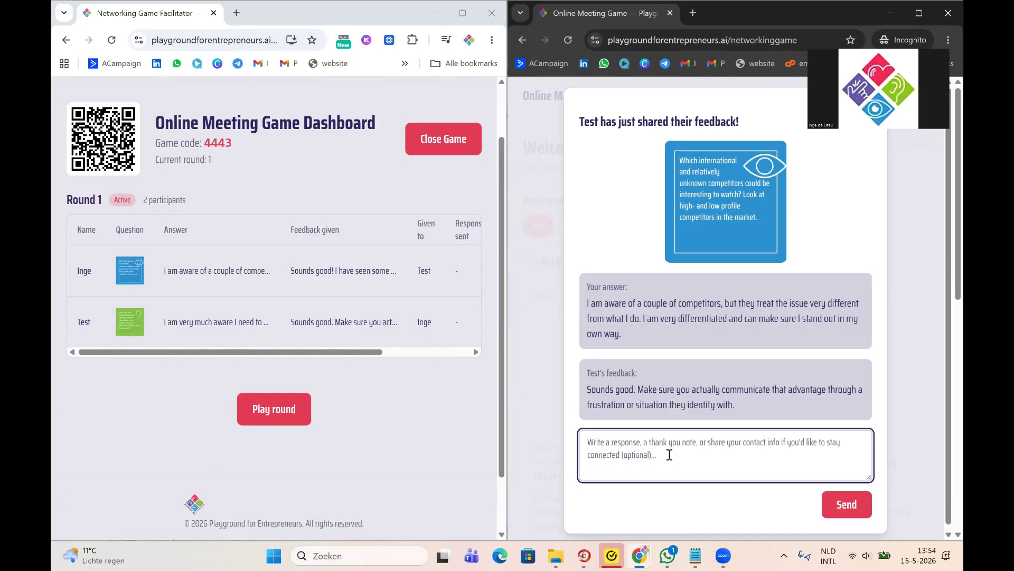
text(T)
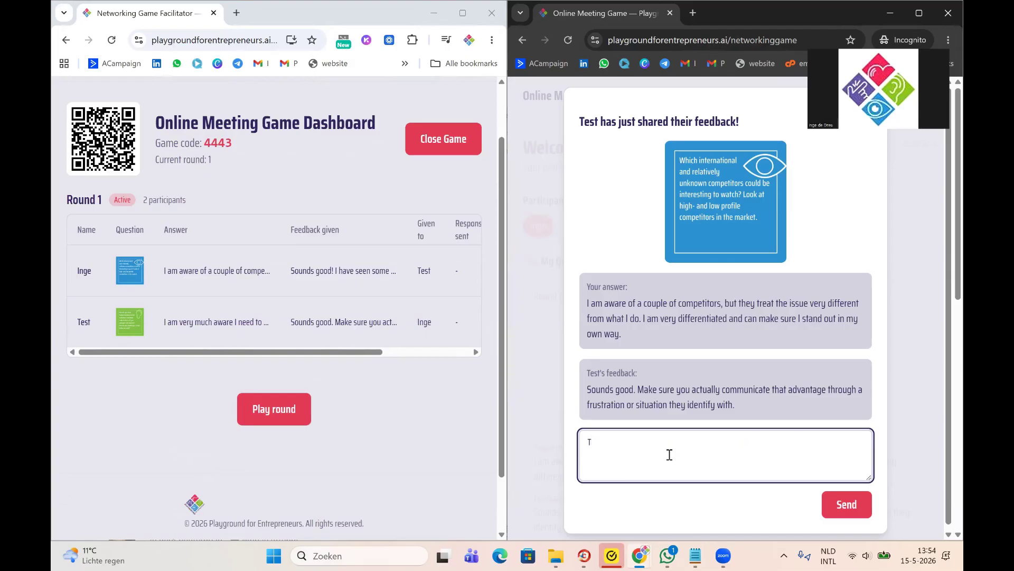
text(hank you!)
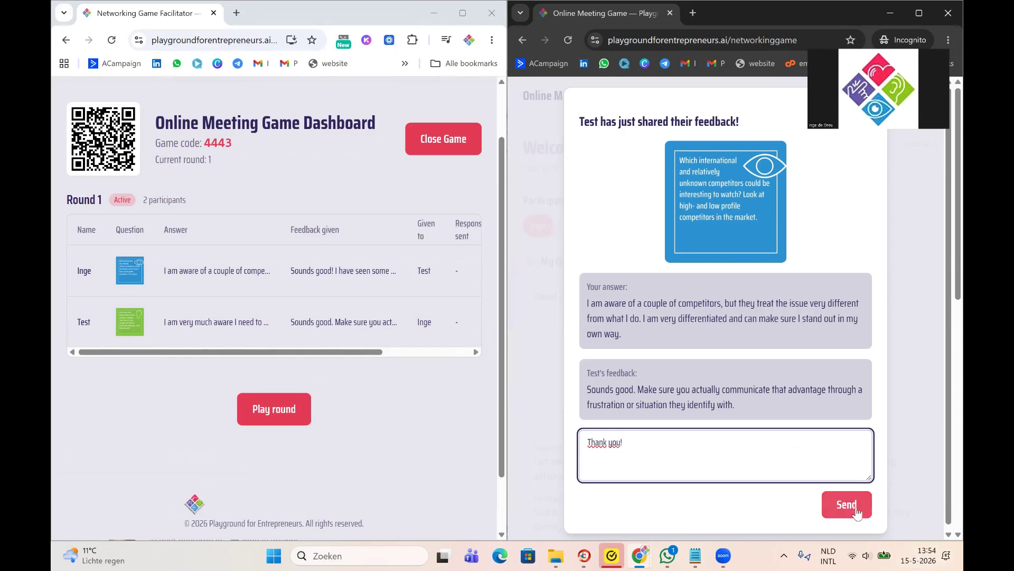
click(839, 504)
Check the responses in the facilitator's round 1 table and start the second round
scroll(367, 305, right, 2)
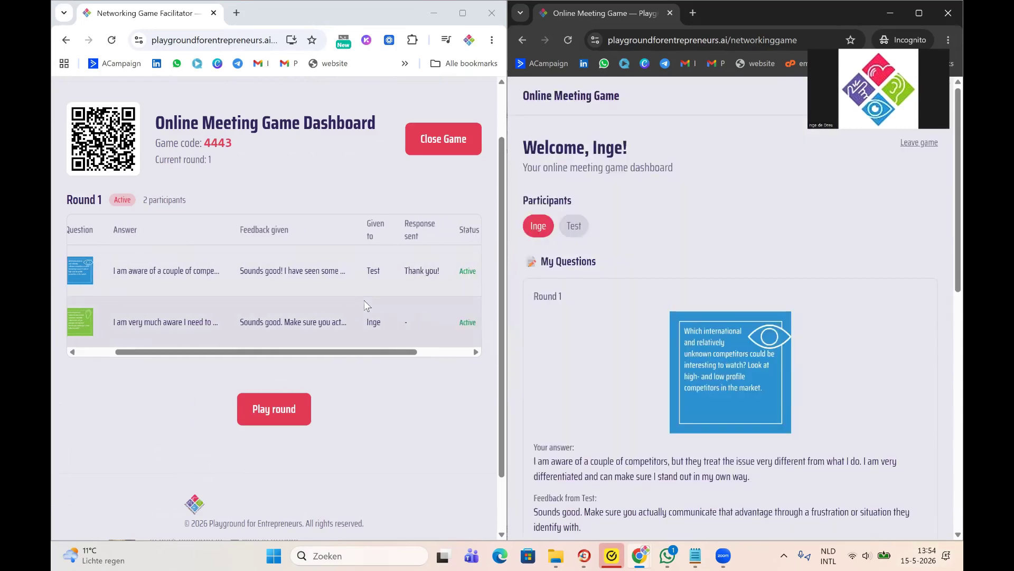
scroll(368, 306, right, 2)
scroll(367, 305, left, 4)
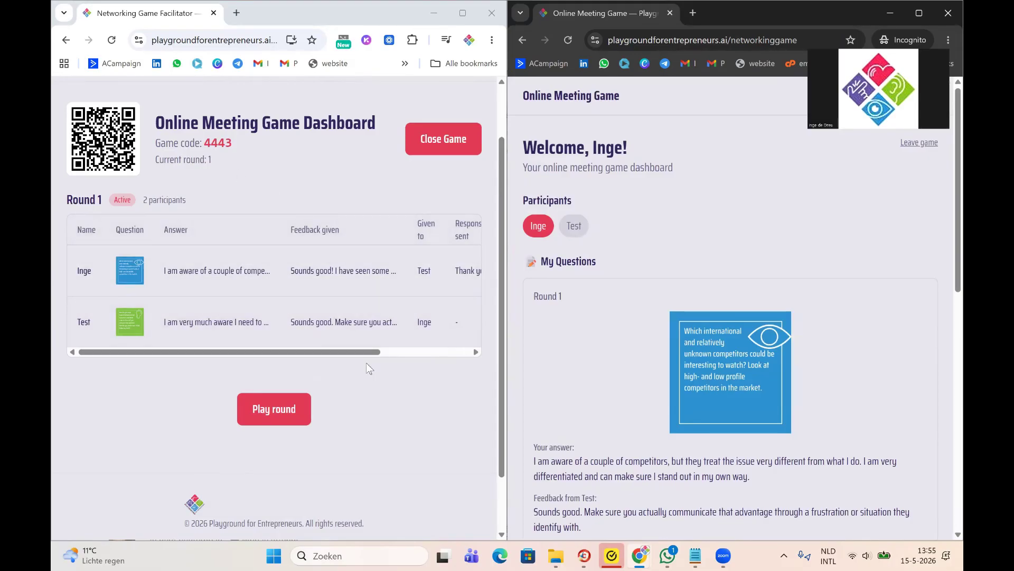
click(274, 411)
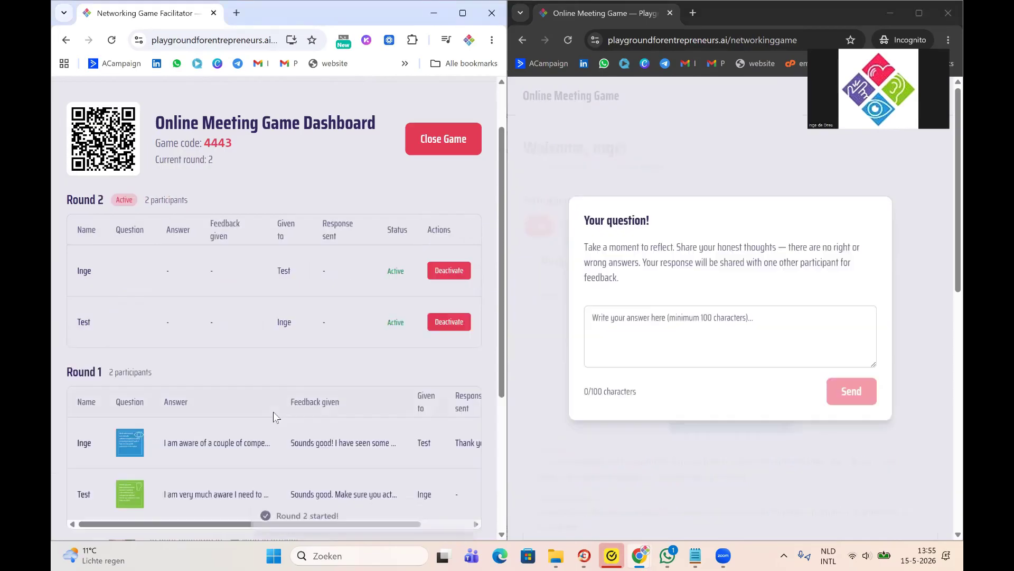
scroll(273, 366, down, 1)
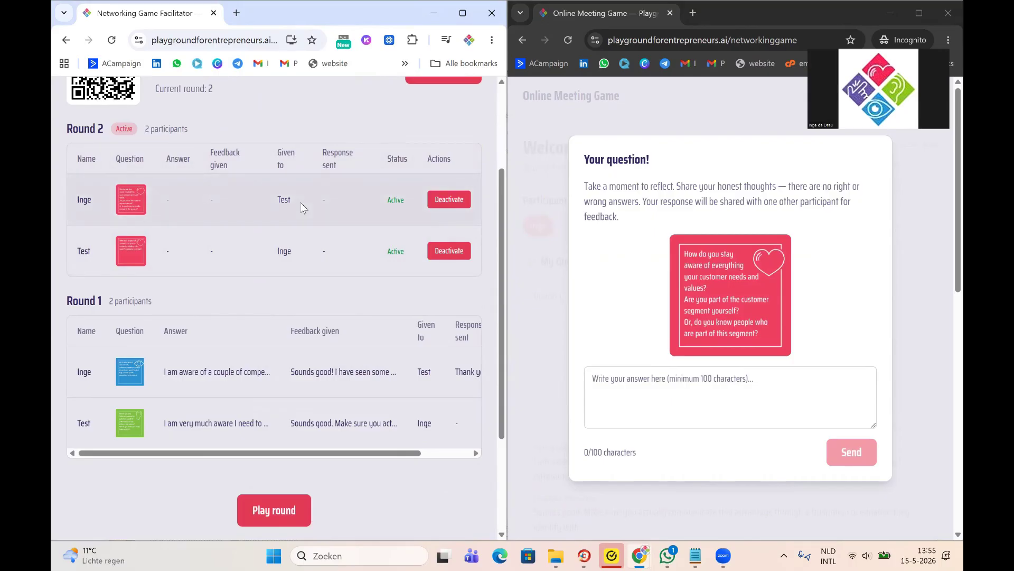
Close the game from the facilitator dashboard and read through the game summary covering rounds 1 and 2
scroll(303, 207, up, 2)
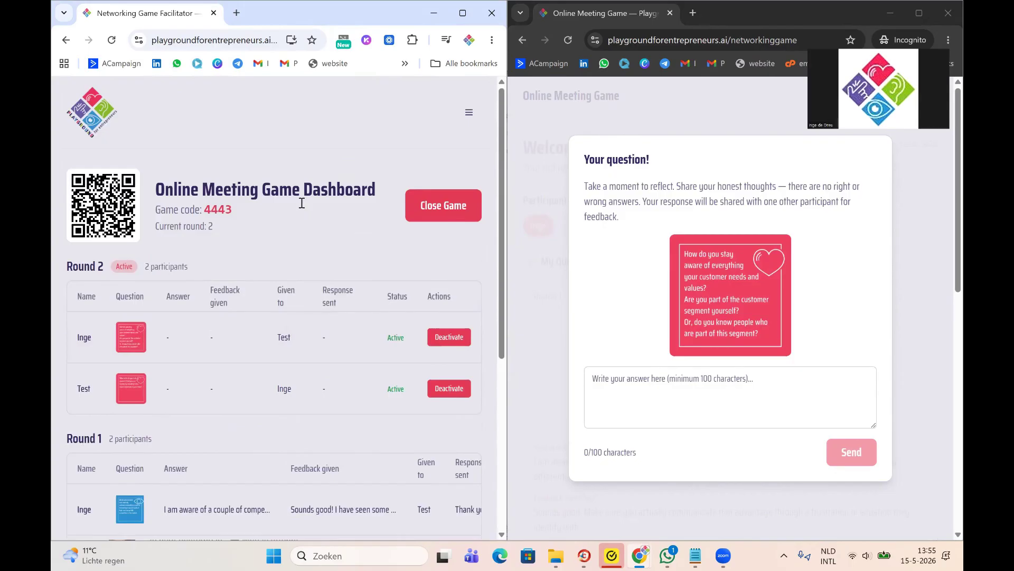
click(450, 211)
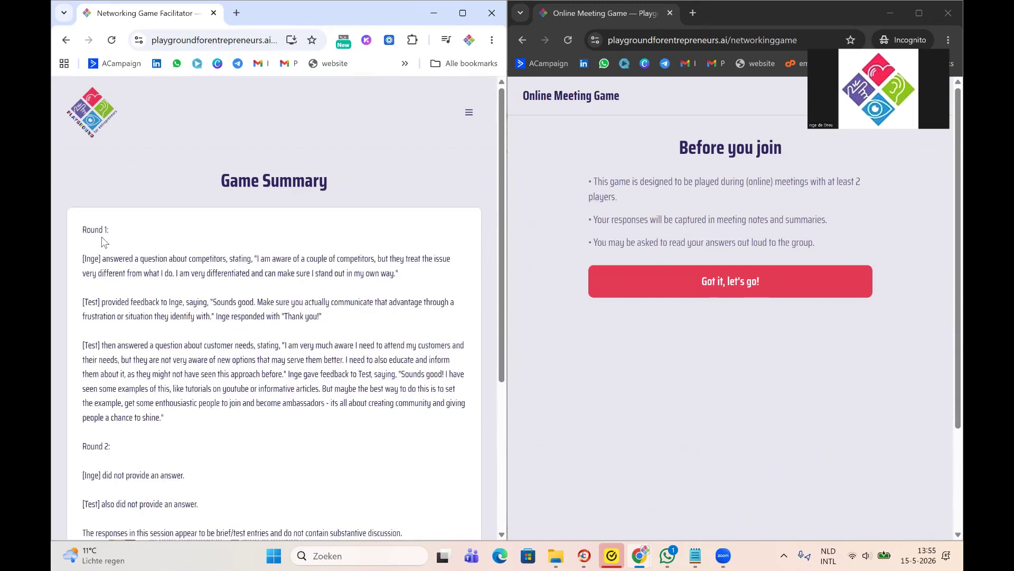
scroll(314, 377, down, 3)
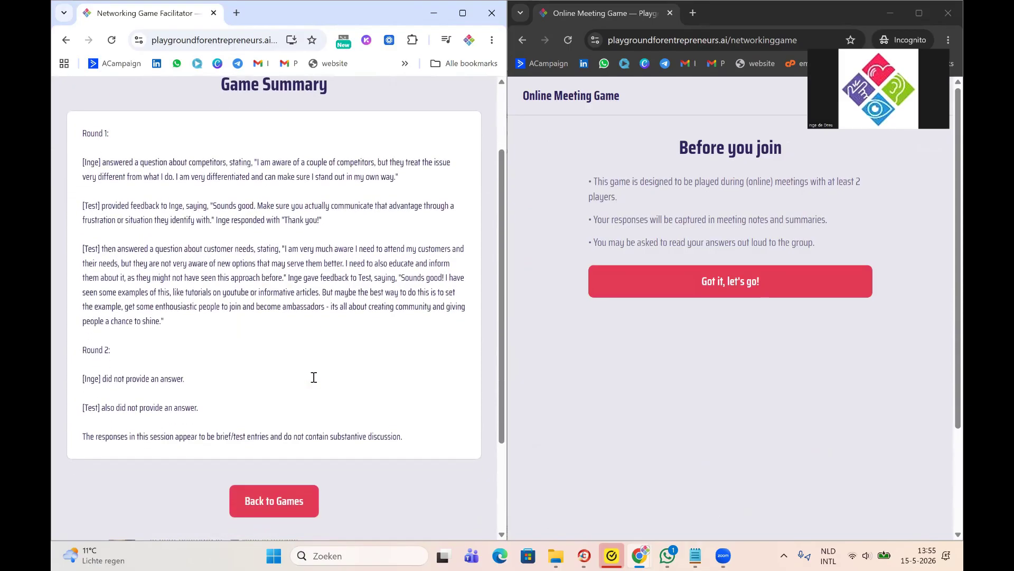
scroll(314, 377, down, 2)
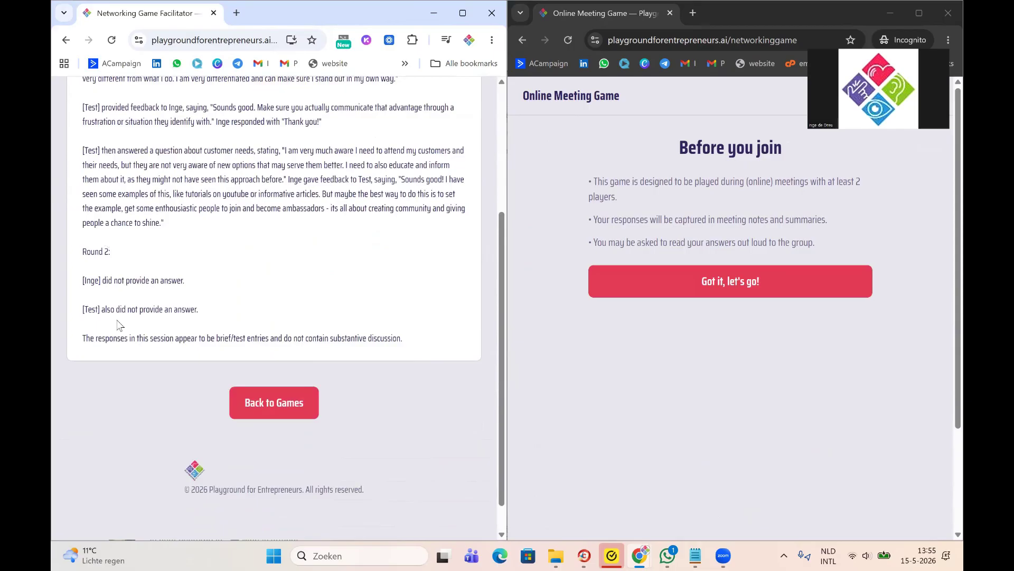
scroll(346, 299, up, 3)
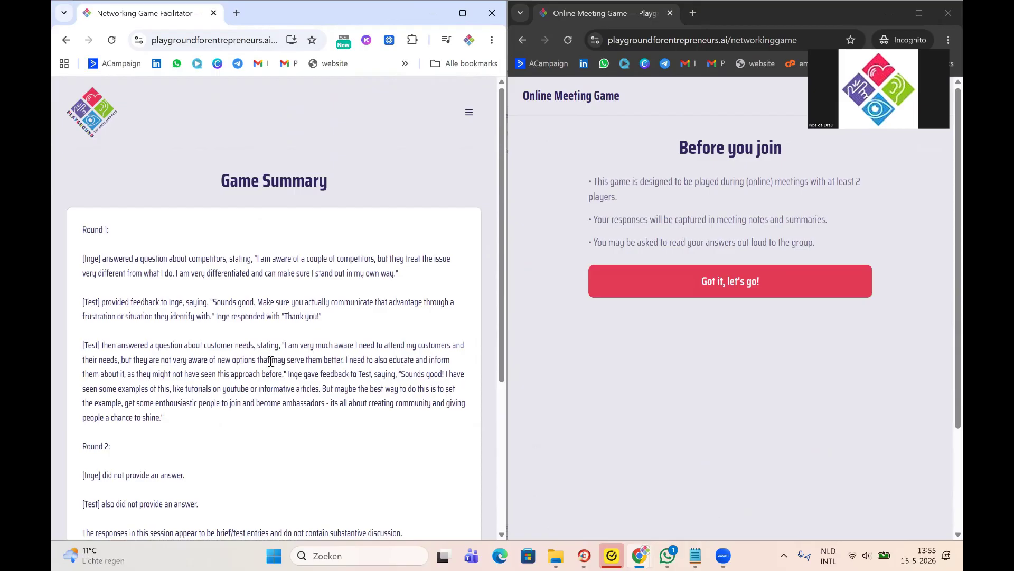
scroll(271, 361, down, 3)
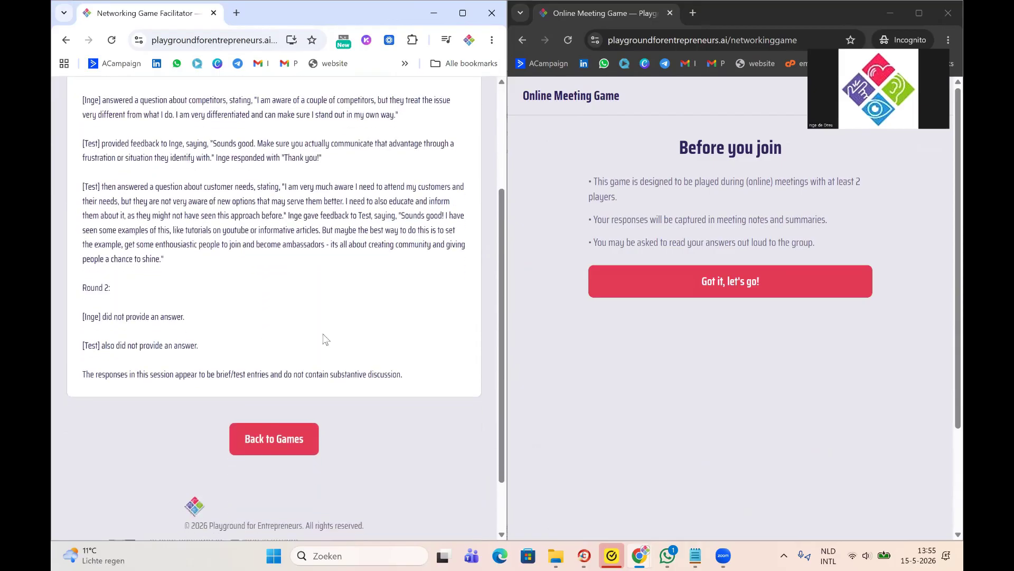